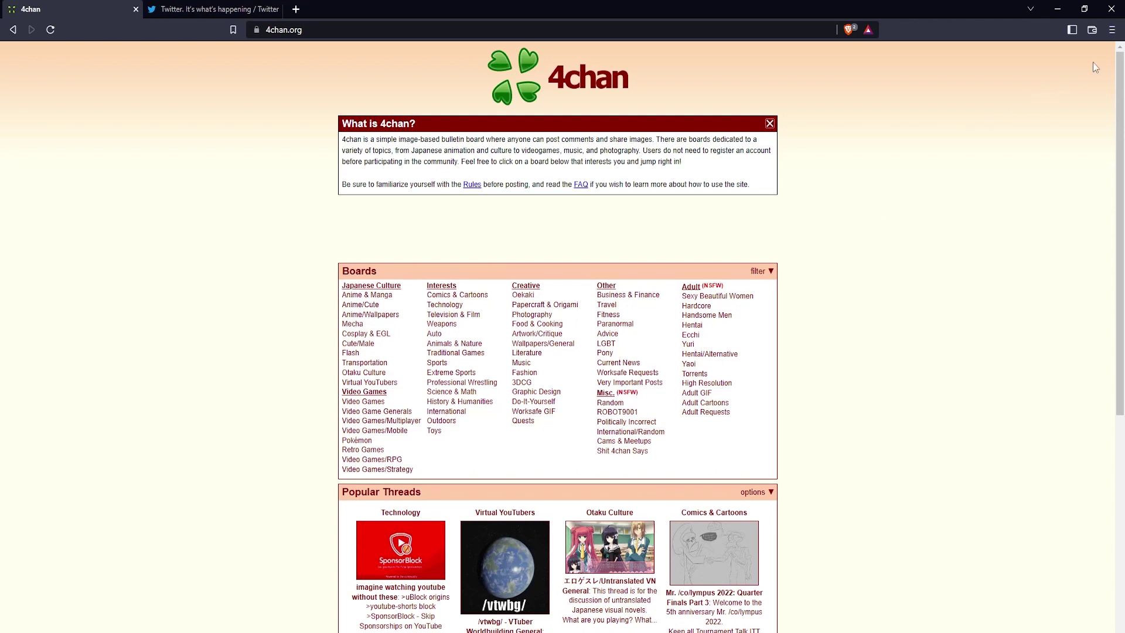
Go from Brave's main menu to the Extensions page and on to the Chrome Web Store catalogue.
click(1113, 30)
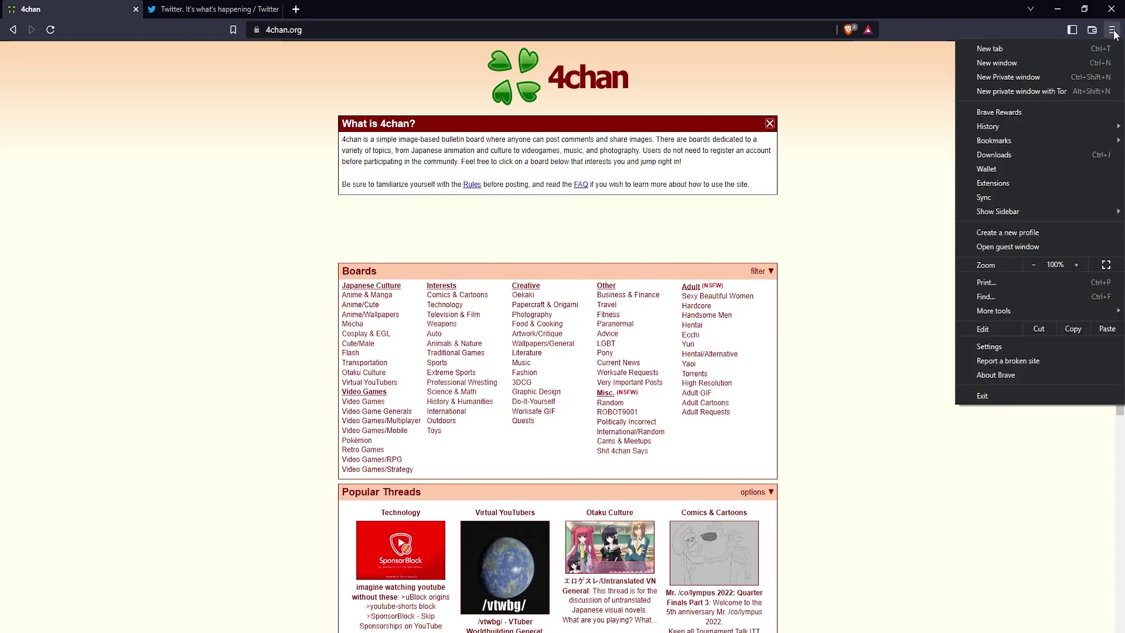
click(1020, 185)
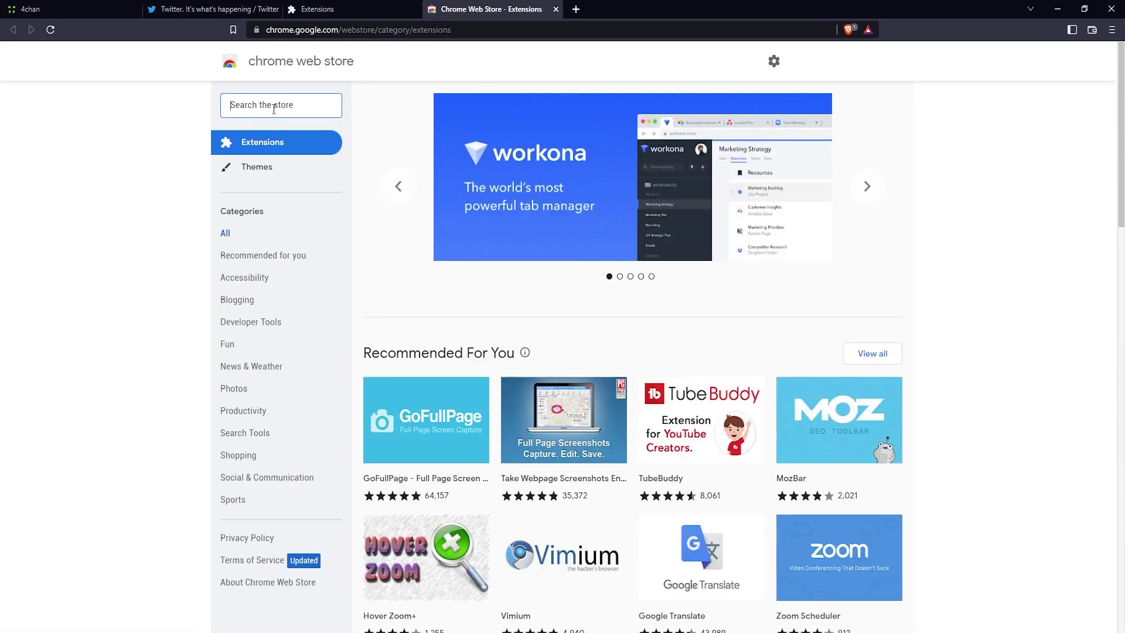
Search the store for 'site blocker' and open the Block Site - Stay Focused listing.
text(site)
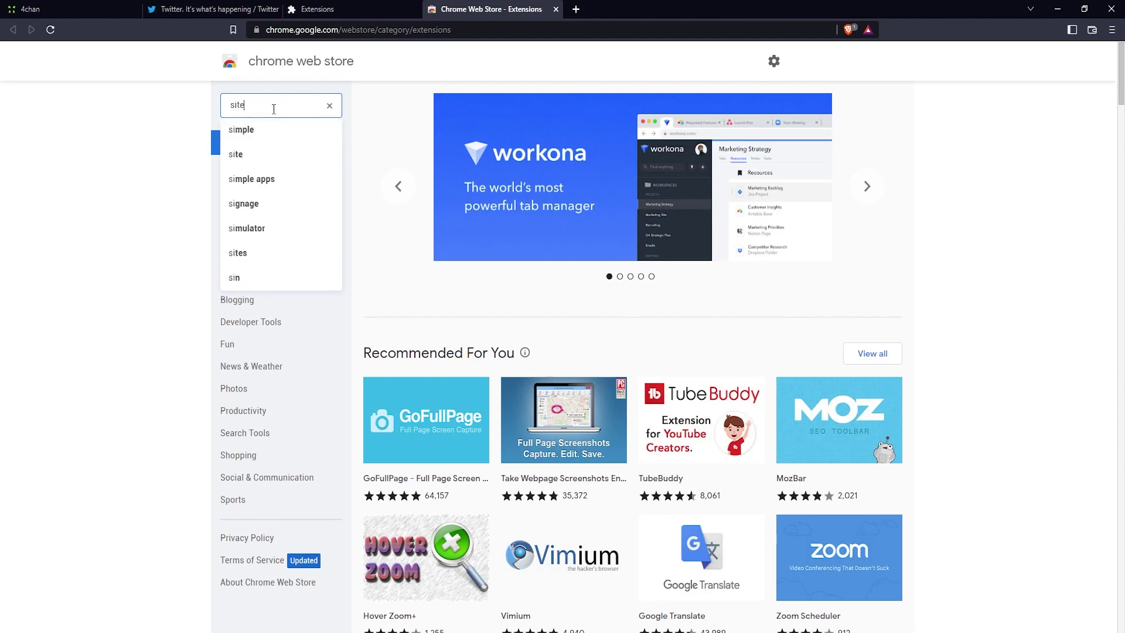
text( blocker)
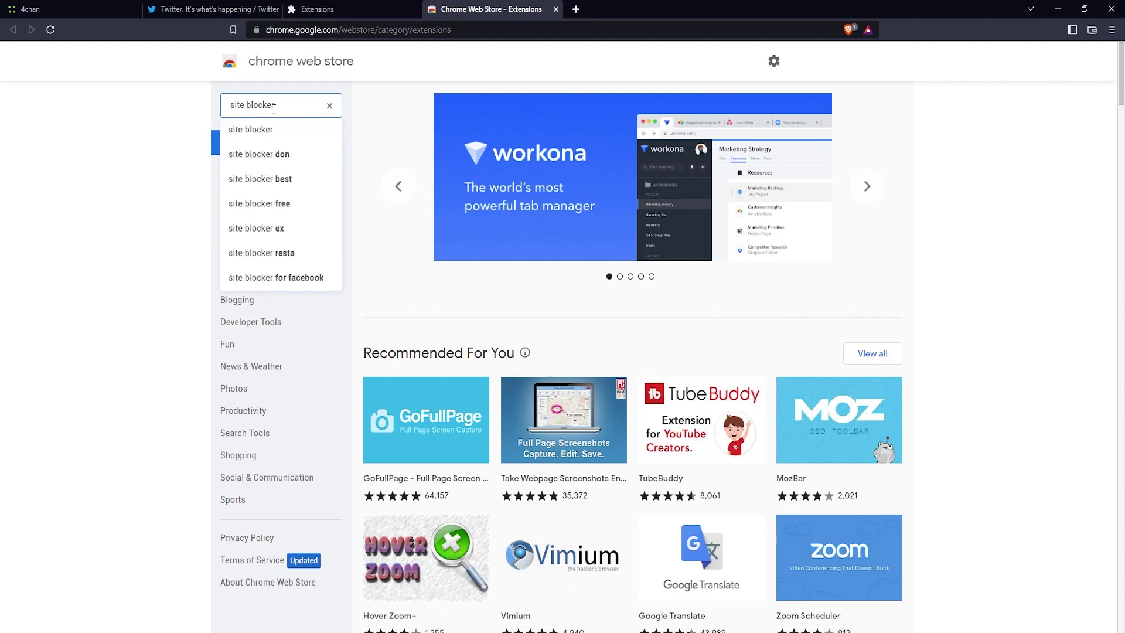
key(Return)
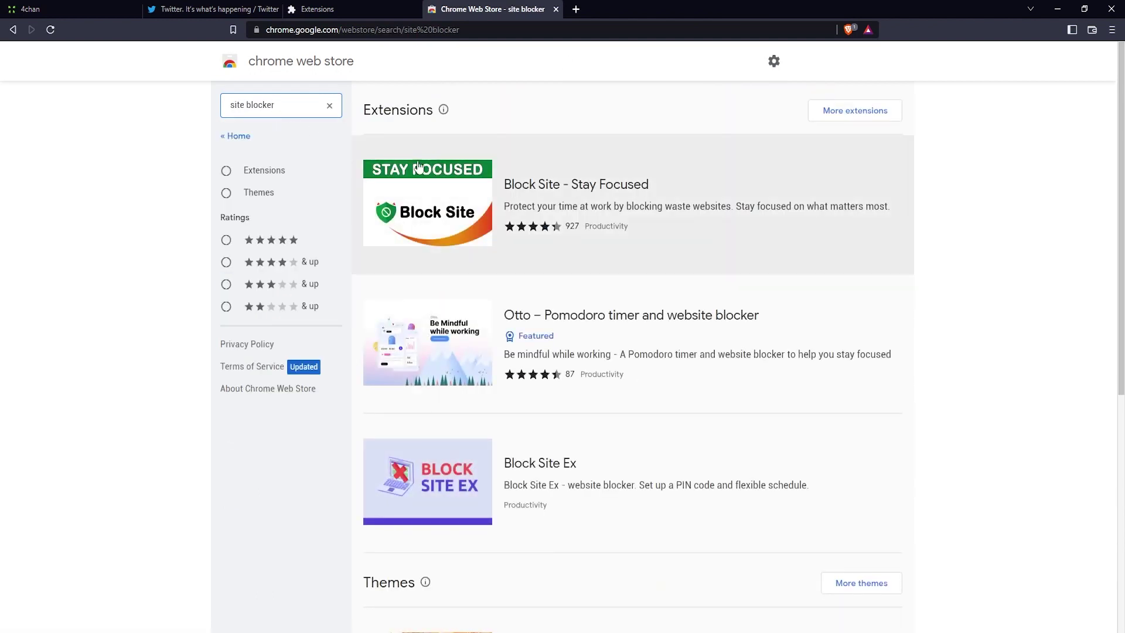
click(451, 180)
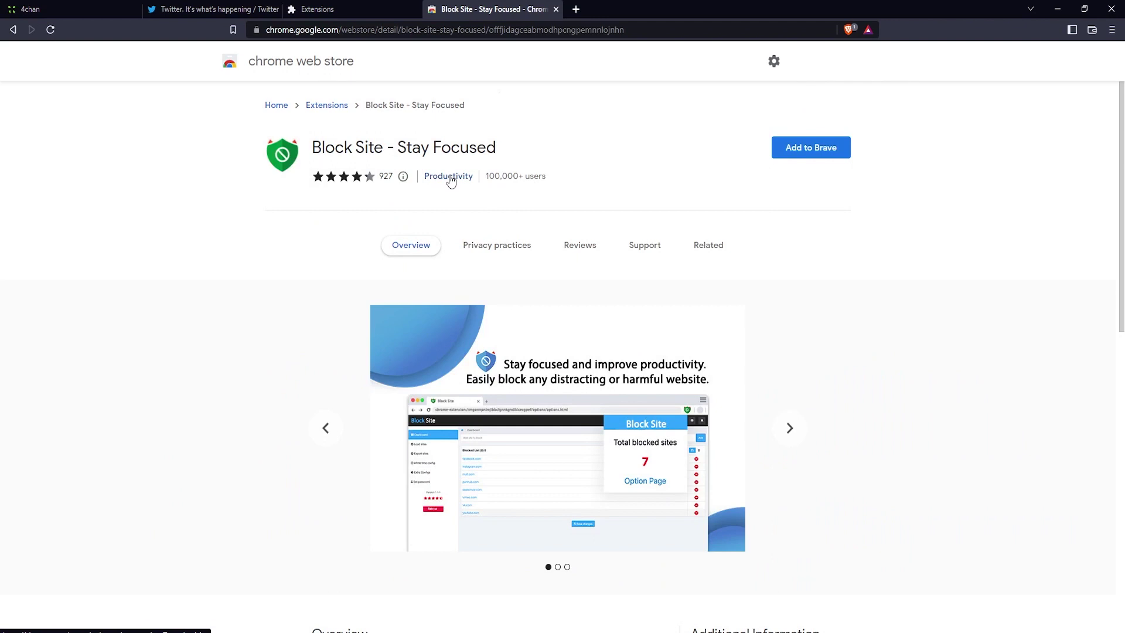
Add Block Site - Stay Focused to Brave, confirm it, and dismiss the added notice.
click(807, 154)
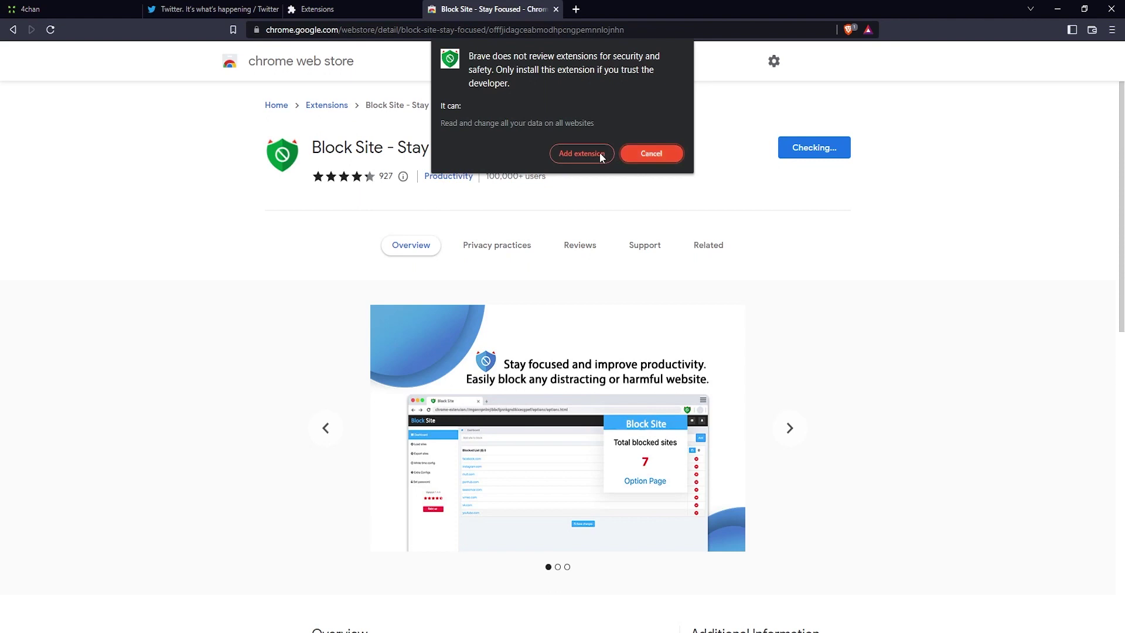
click(600, 155)
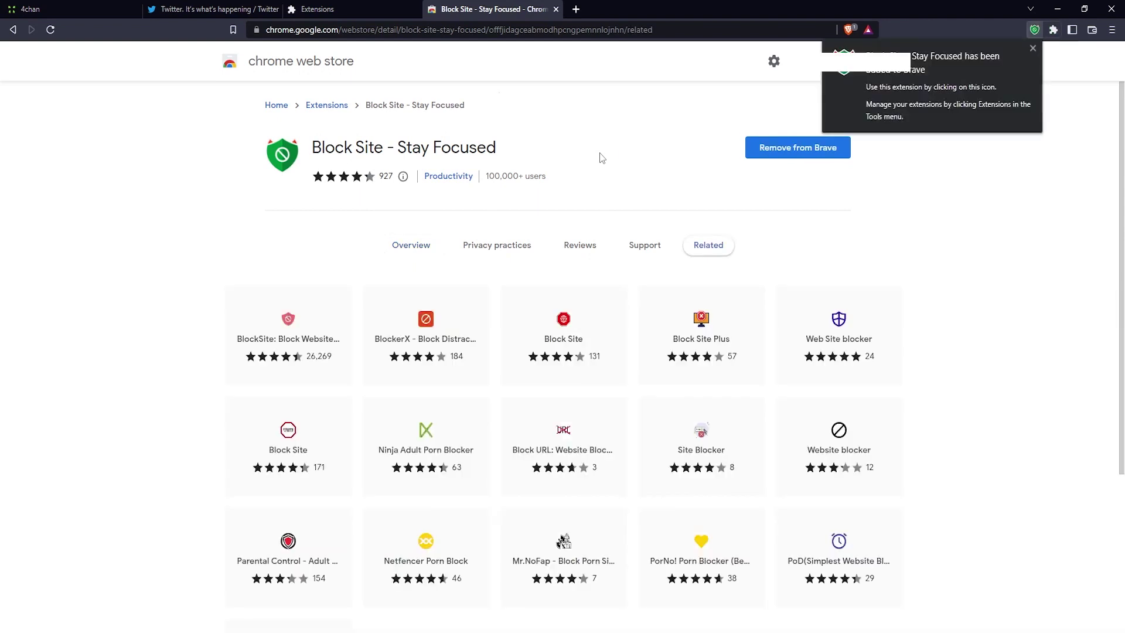
click(1032, 49)
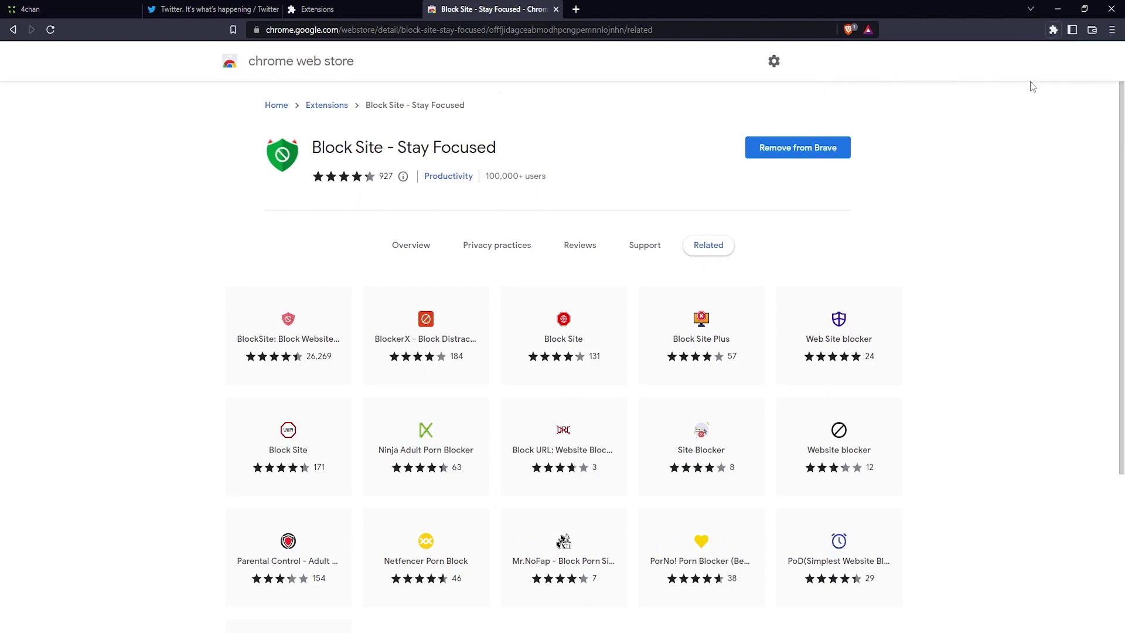
Pin Block Site to the toolbar and open its Option Page from the shield popup.
click(1053, 31)
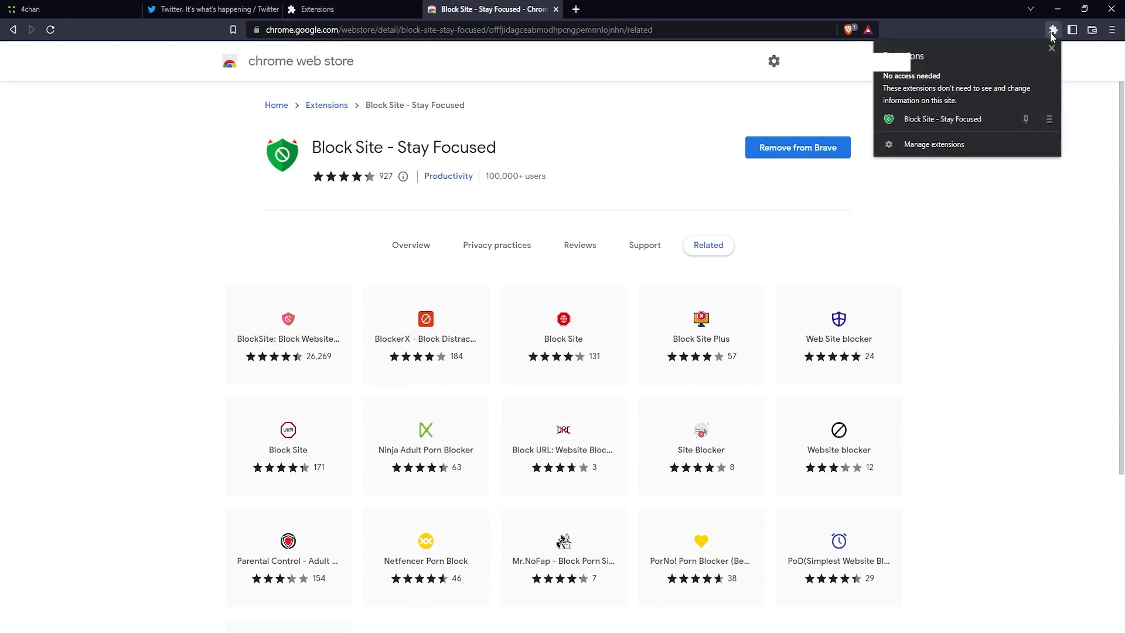
click(1027, 119)
click(1004, 27)
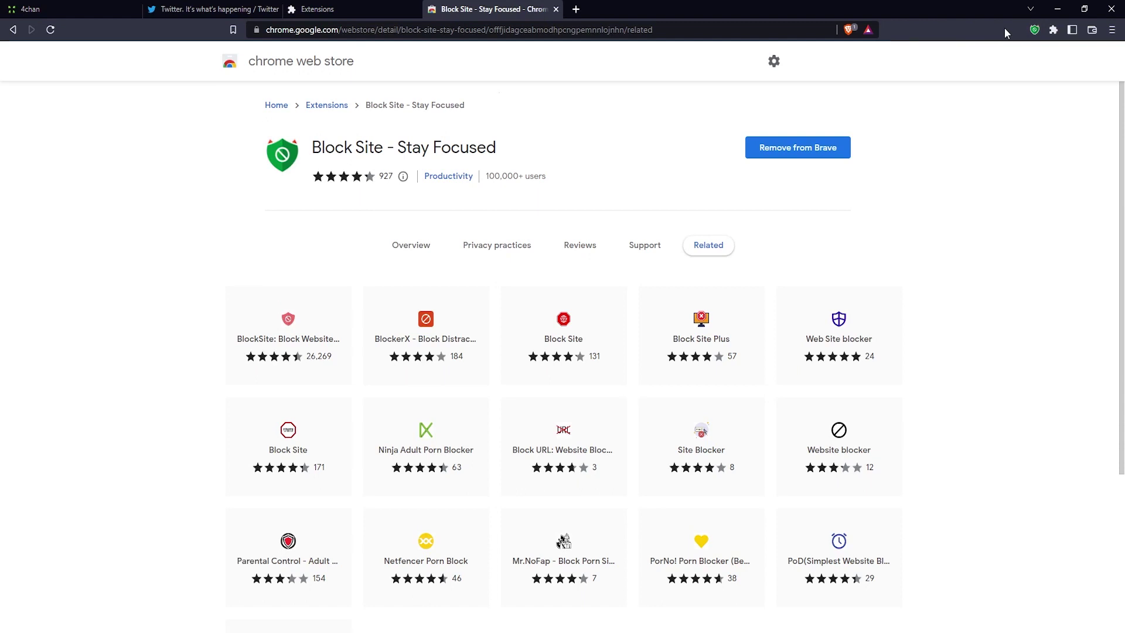
click(1035, 30)
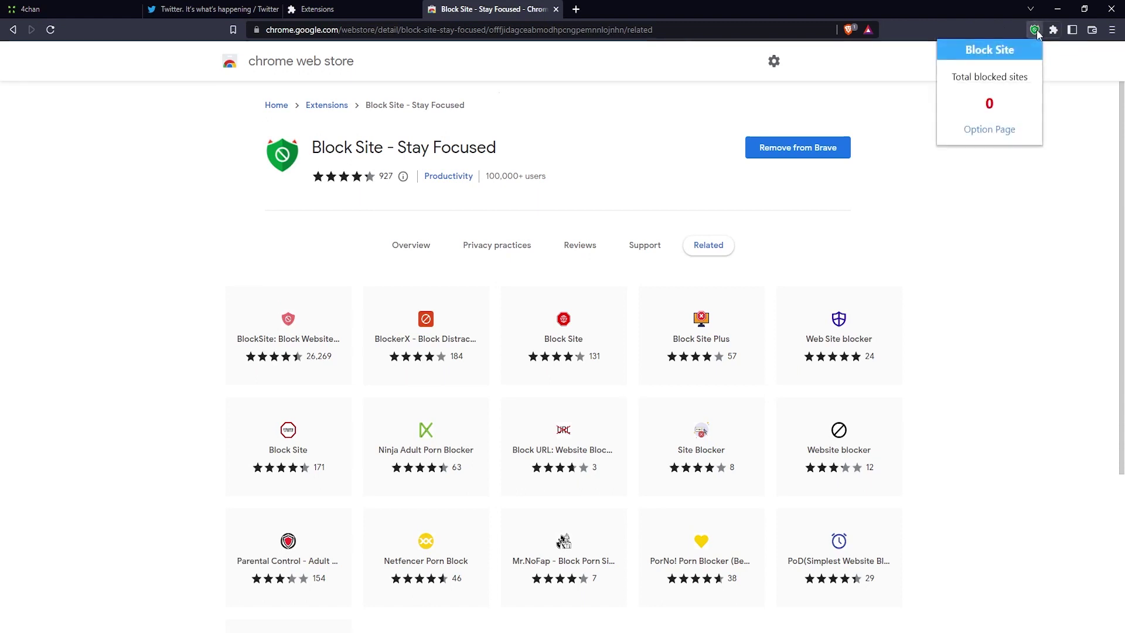
click(1006, 130)
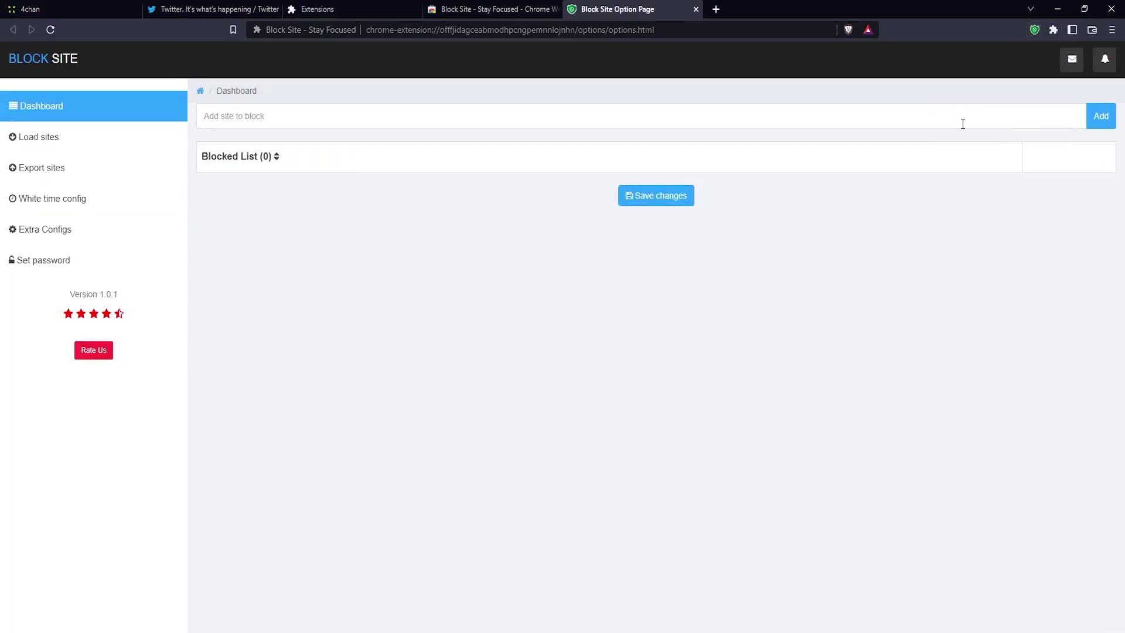
Add 4chan.org to the Blocked List, save it, and return to the 4chan.org tab.
click(582, 112)
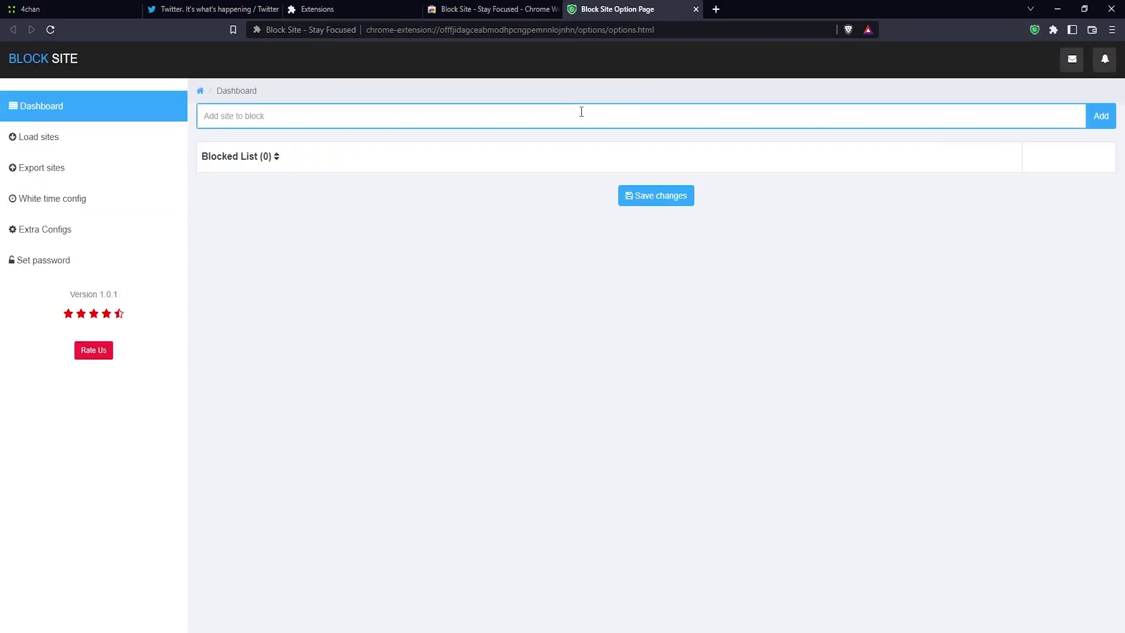
text(4chan.org)
click(1096, 117)
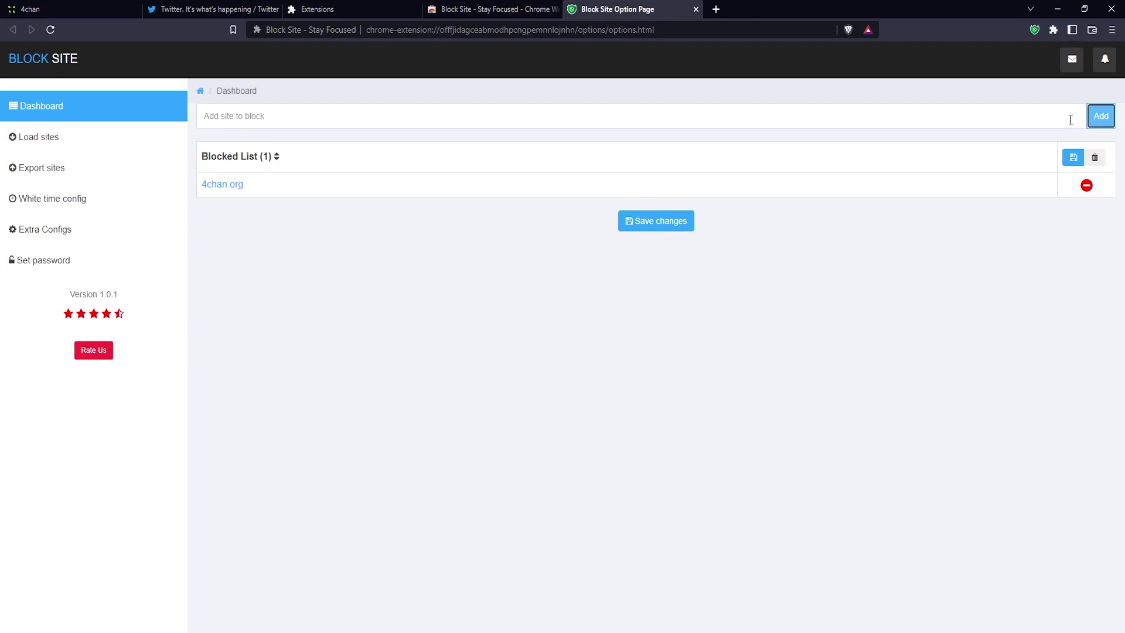
click(669, 221)
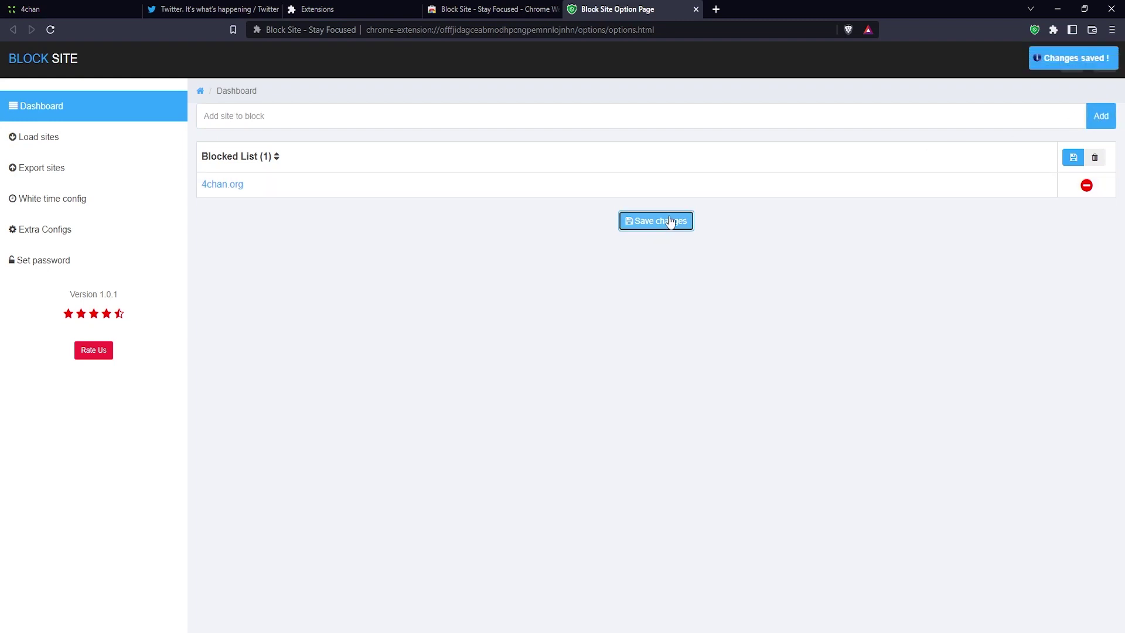
click(96, 9)
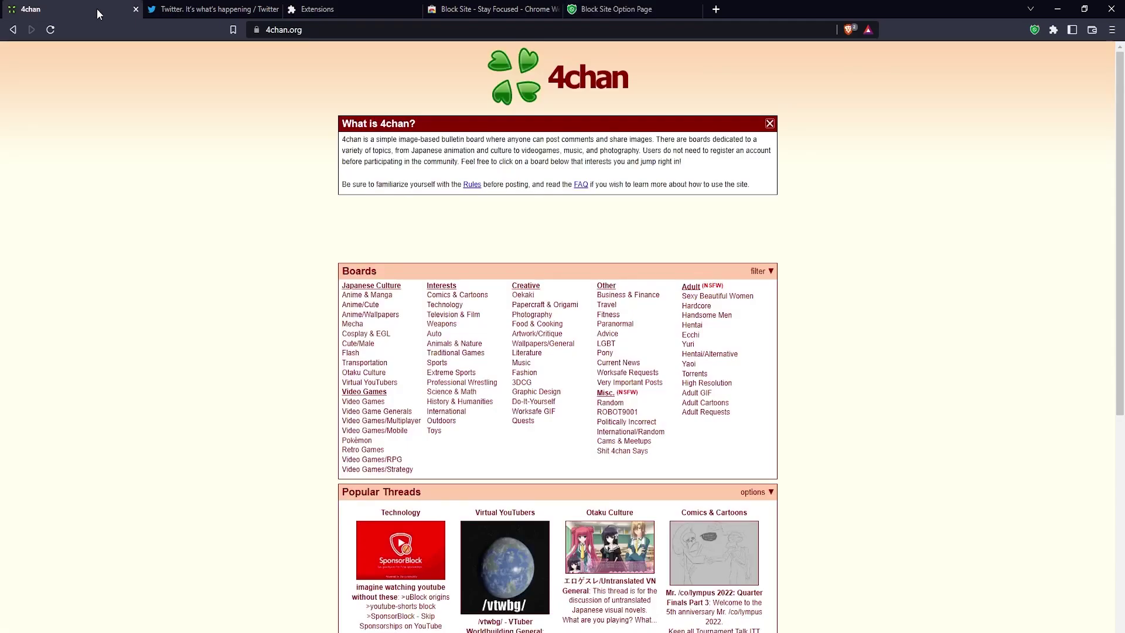
click(51, 31)
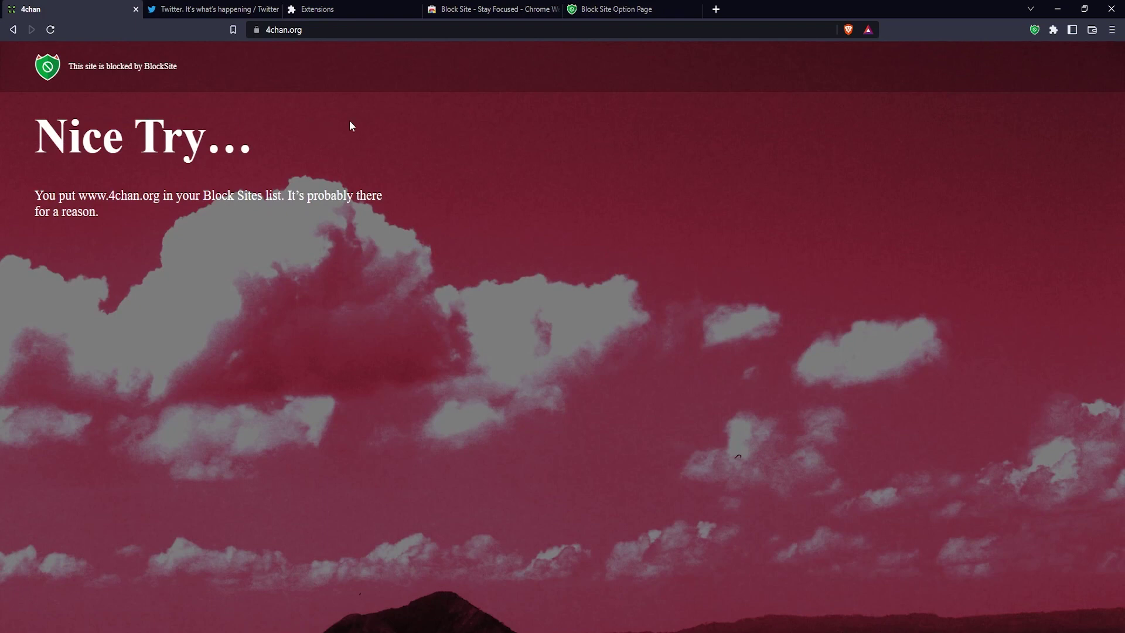
click(623, 15)
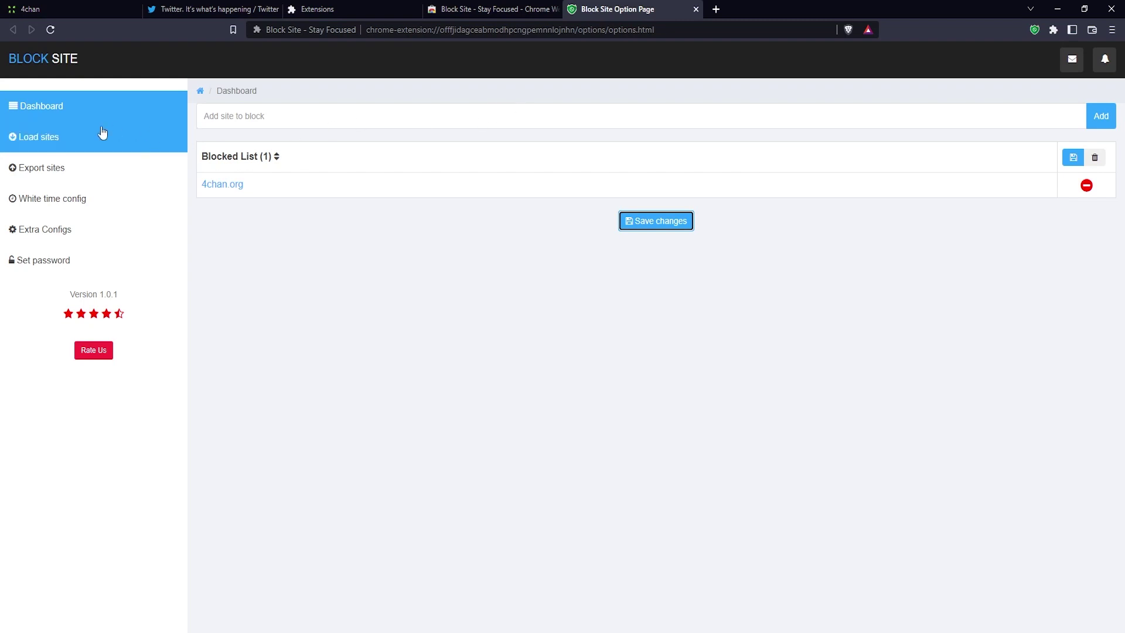
Load twitter.com and facebook.com into the Blocked List, save, and switch to the Twitter tab.
click(41, 147)
click(476, 150)
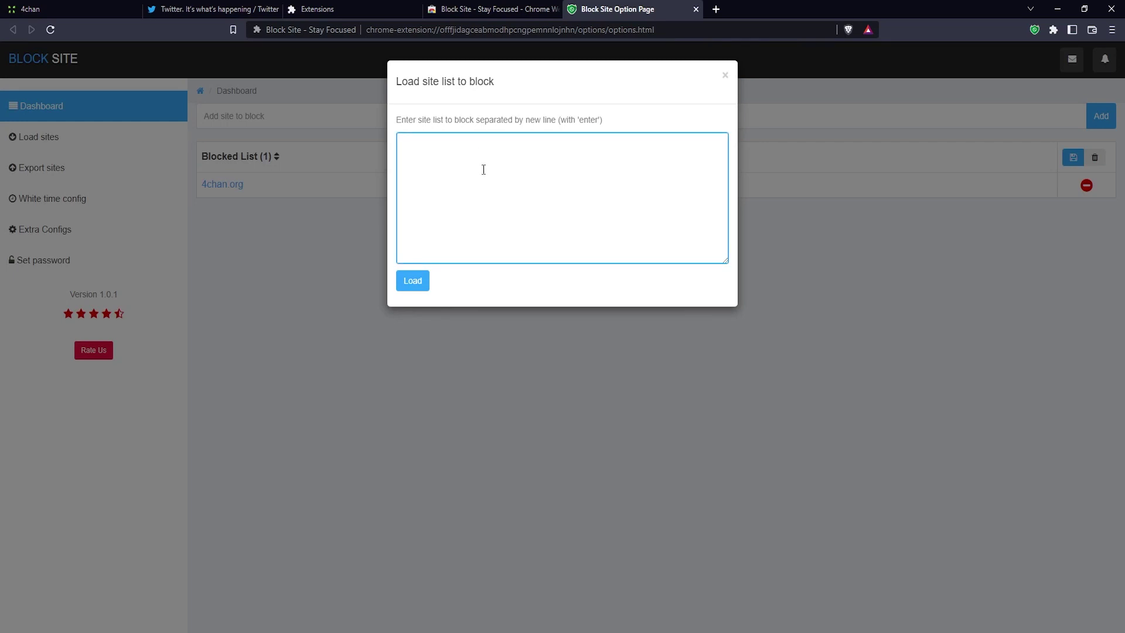
text(twitter.com )
text(facebook.co)
text(m)
click(423, 290)
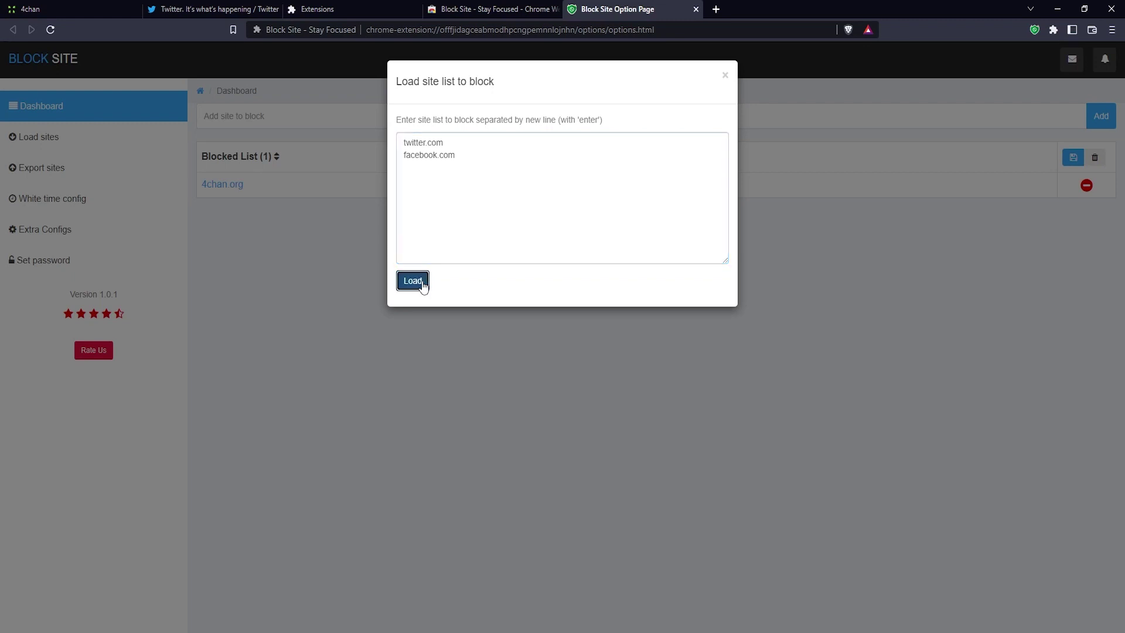
click(726, 76)
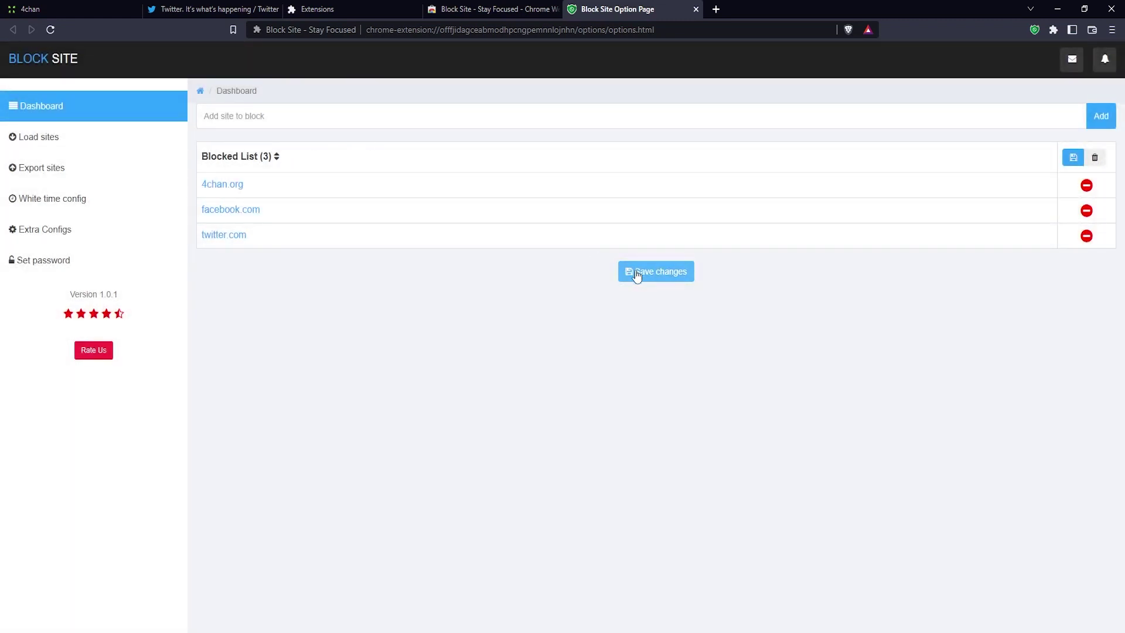
click(637, 277)
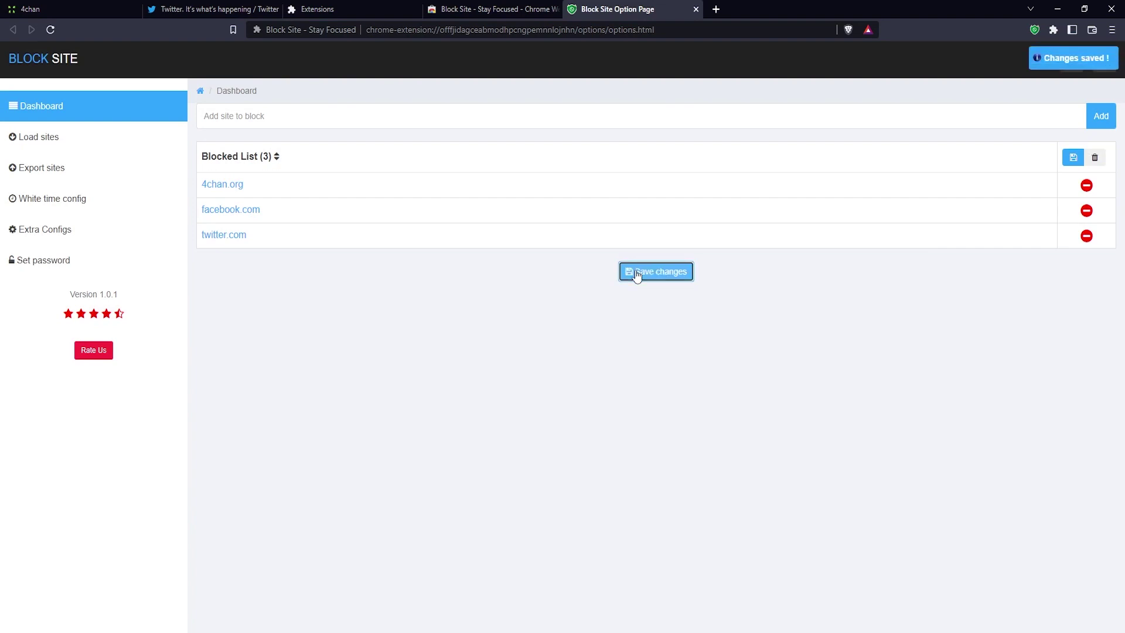
click(243, 10)
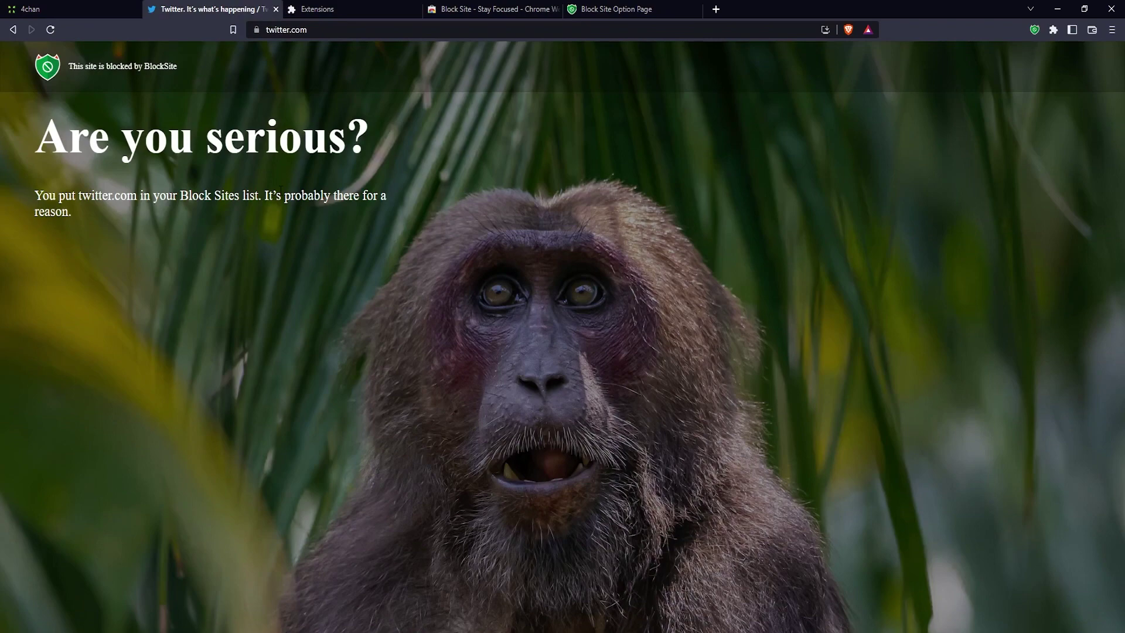
Return to the Block Site Option Page showing 4chan.org, facebook.com and twitter.com blocked.
click(615, 8)
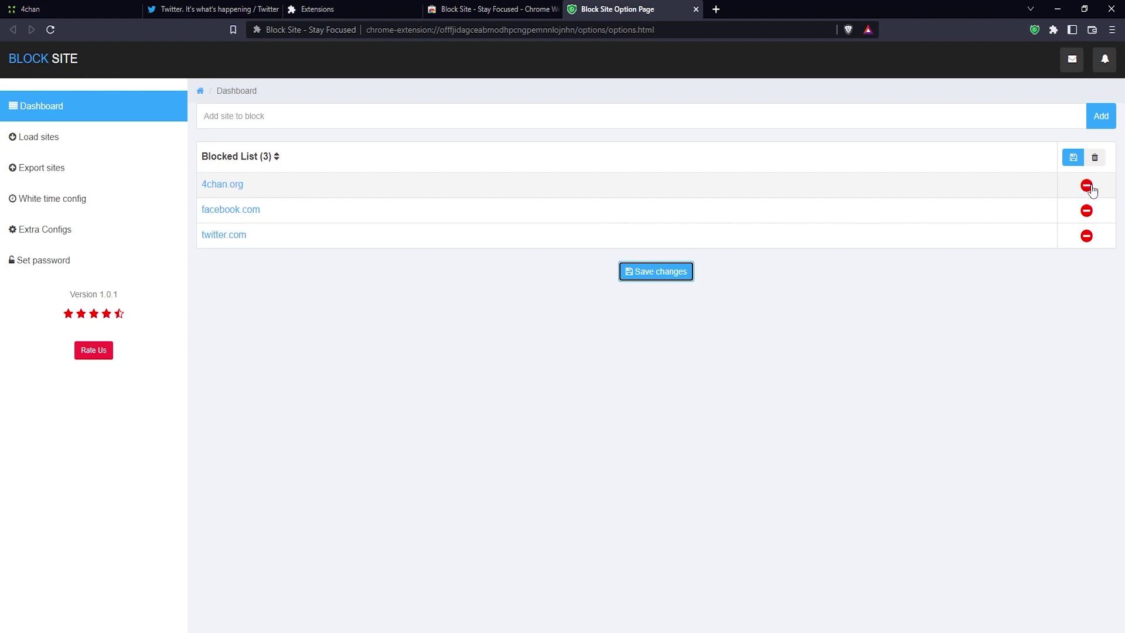
Unblock 4chan.org, save, reload 4chan to confirm it loads, then return to the options tab.
click(1088, 187)
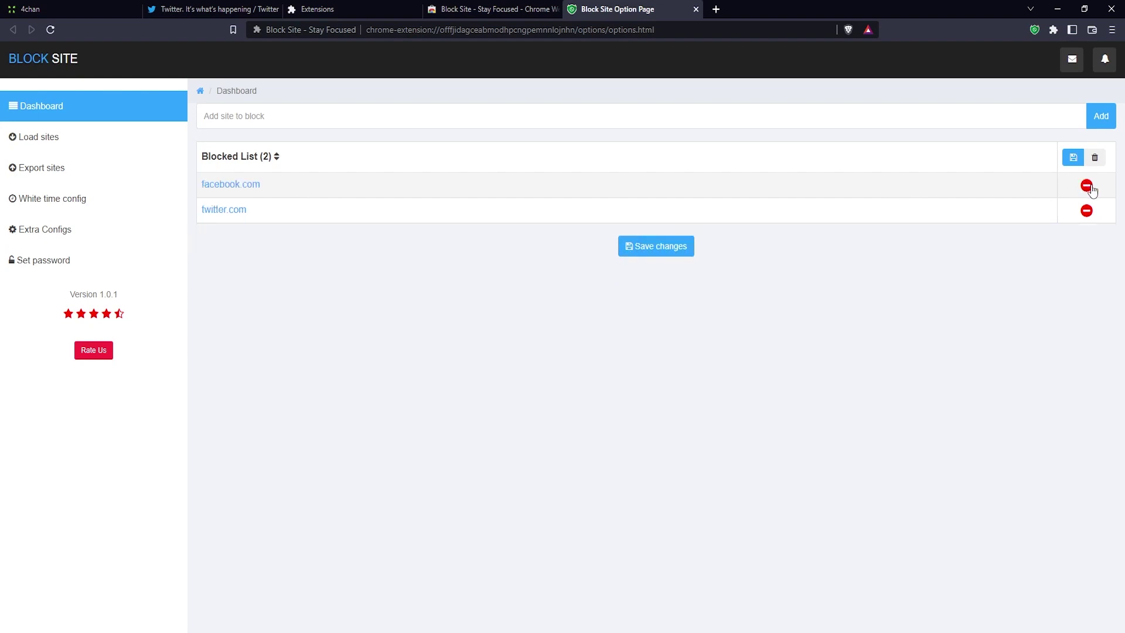
click(689, 247)
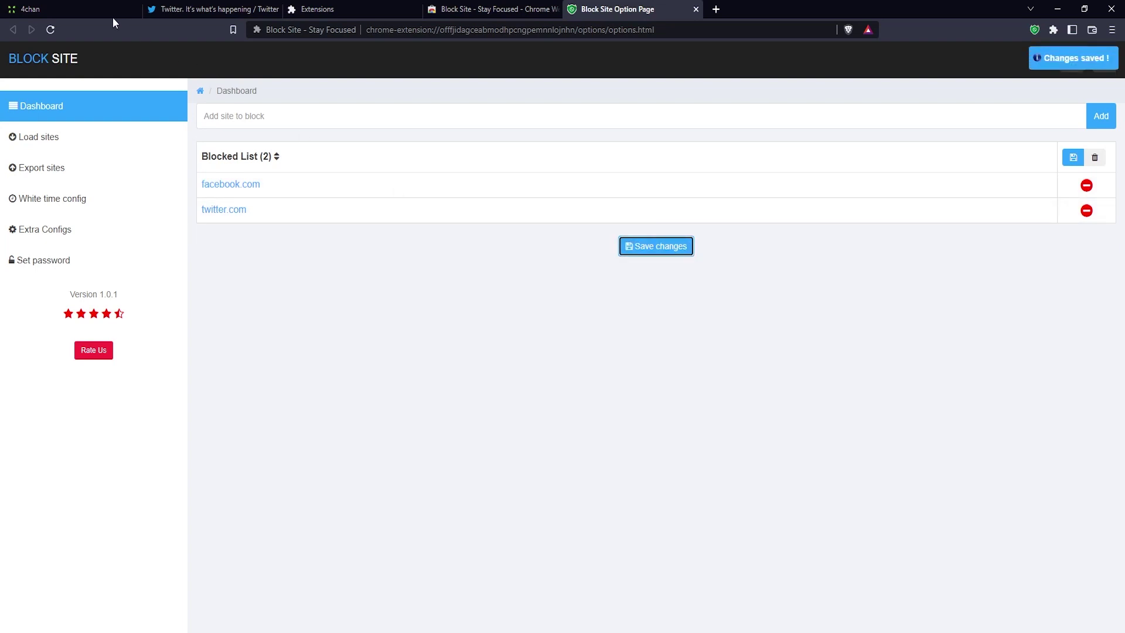
click(97, 10)
click(56, 30)
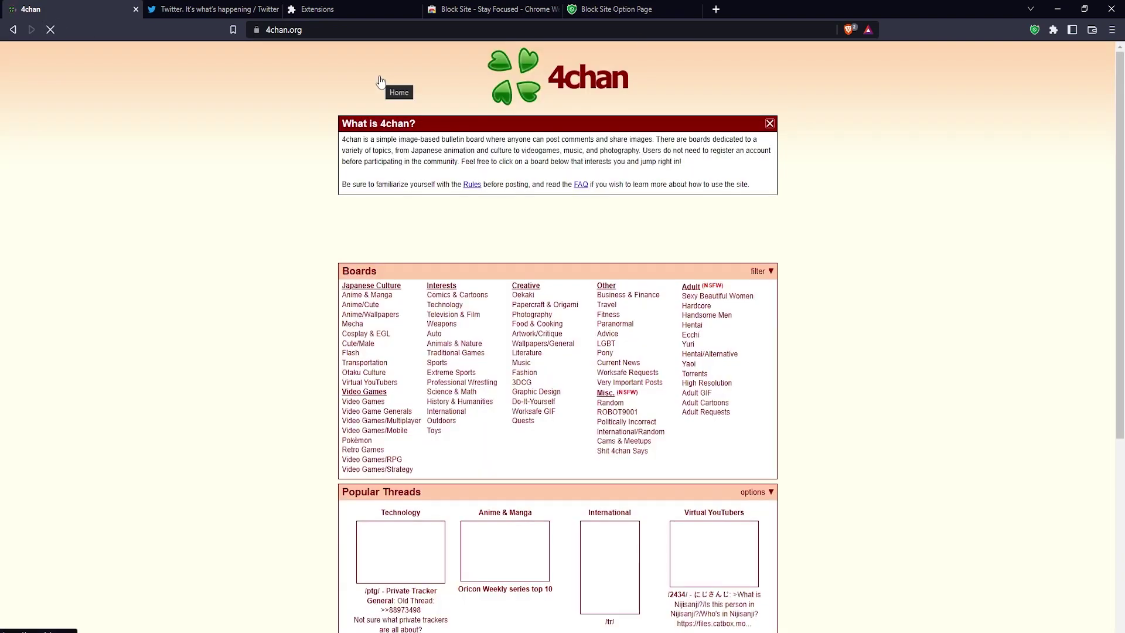
click(596, 13)
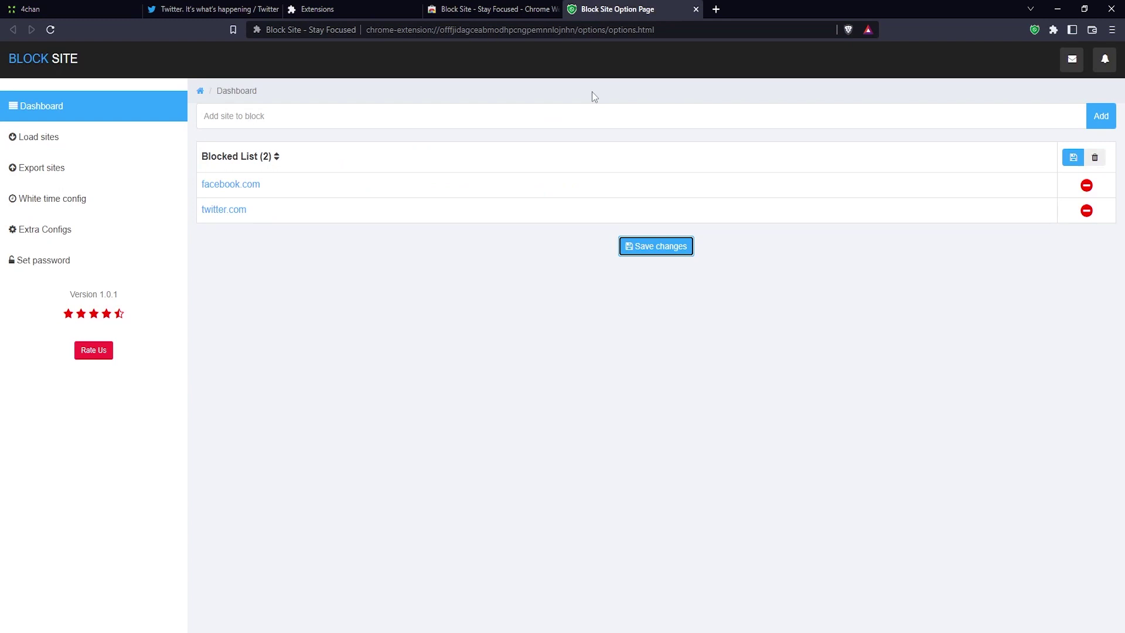
Set a new Block Site password, acknowledge the saved notice, and close the password dialog.
click(52, 264)
click(443, 127)
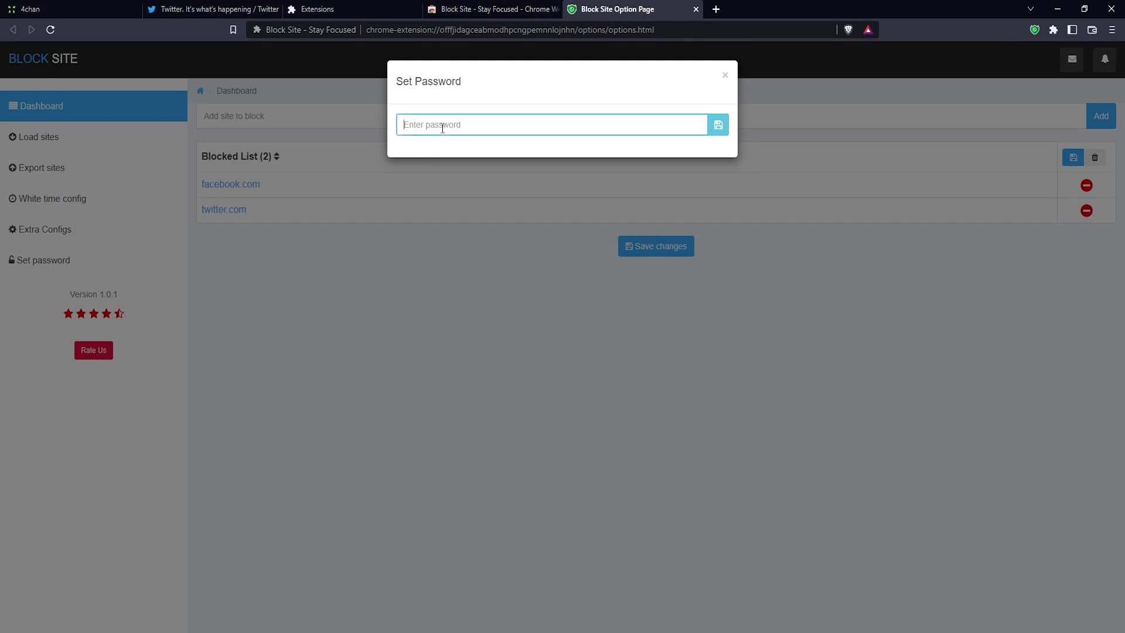
text(a)
click(719, 127)
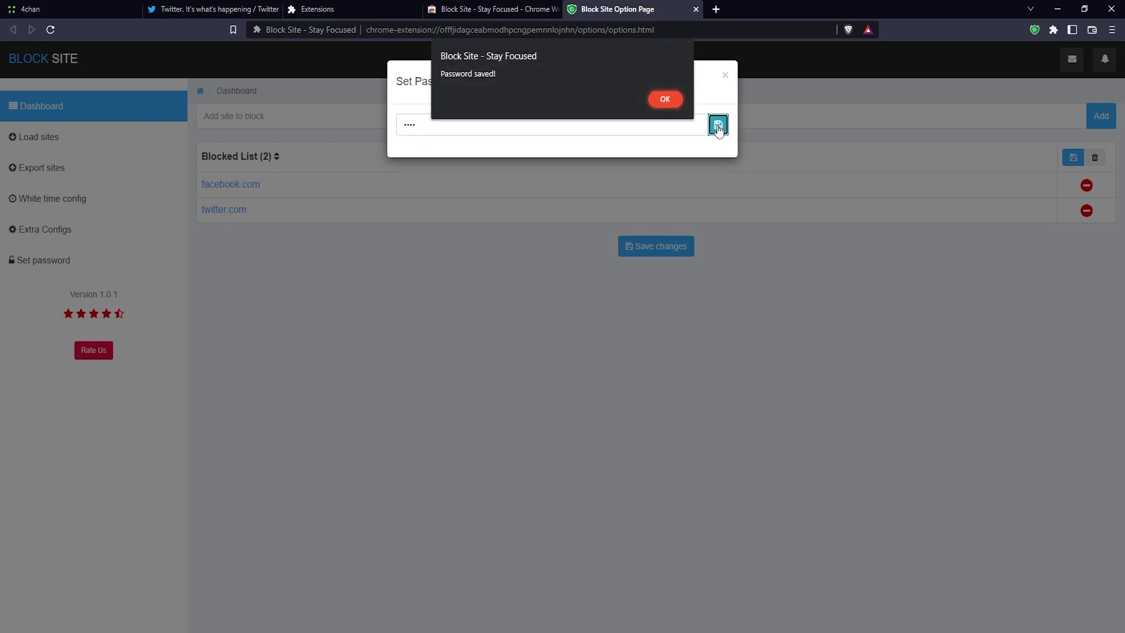
click(665, 100)
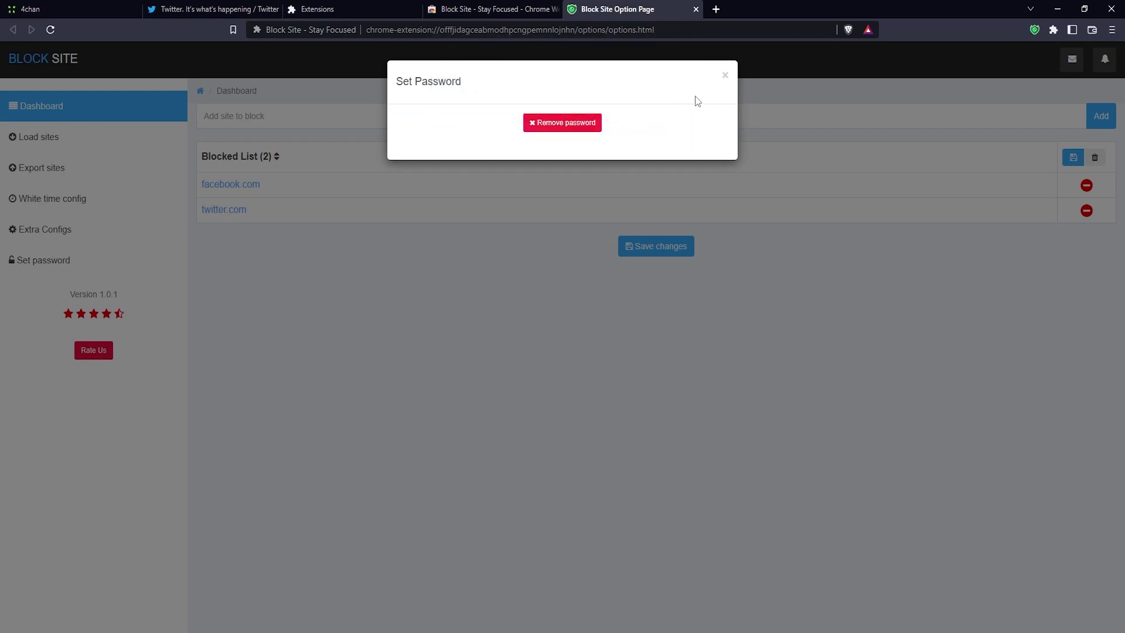
click(726, 76)
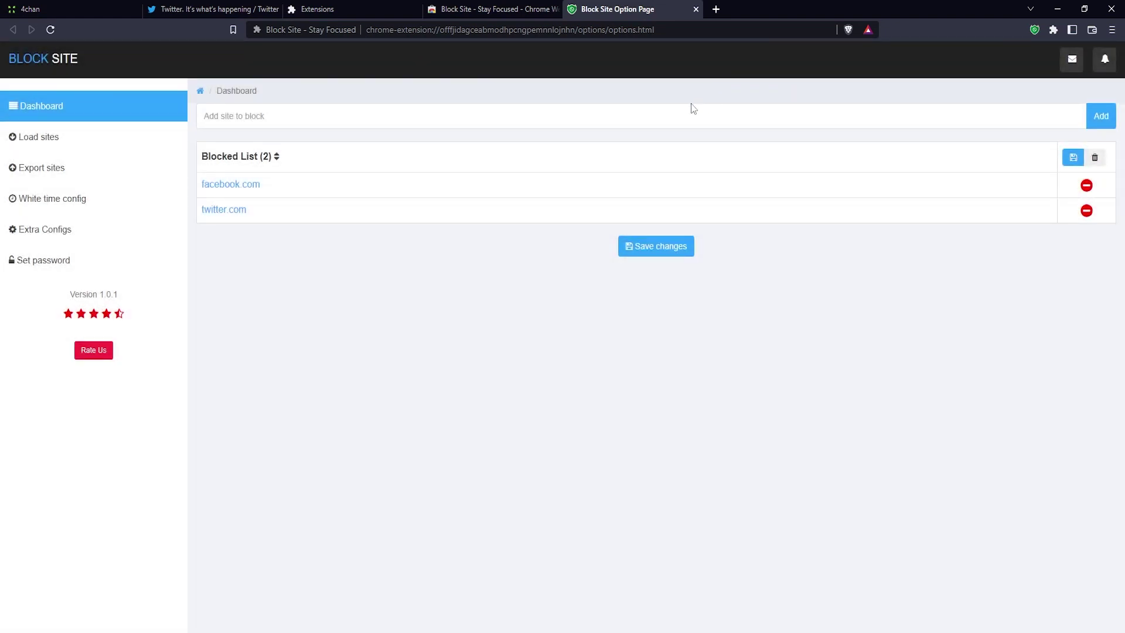
click(627, 246)
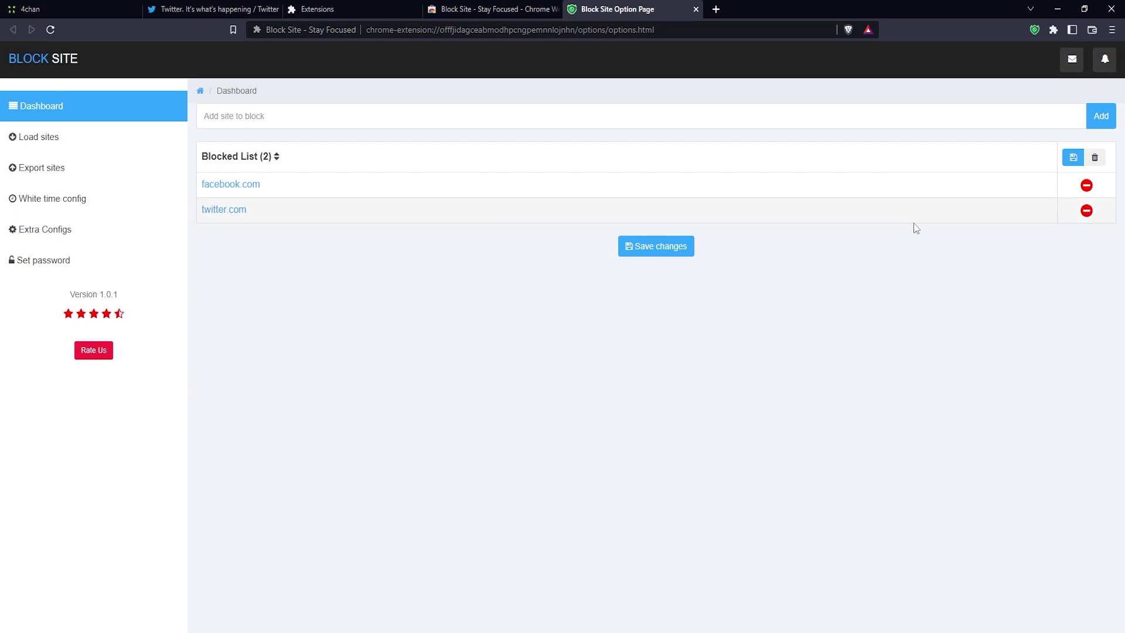
Remove facebook.com and save it, retrying after a wrong password until the correct one is accepted.
click(1087, 186)
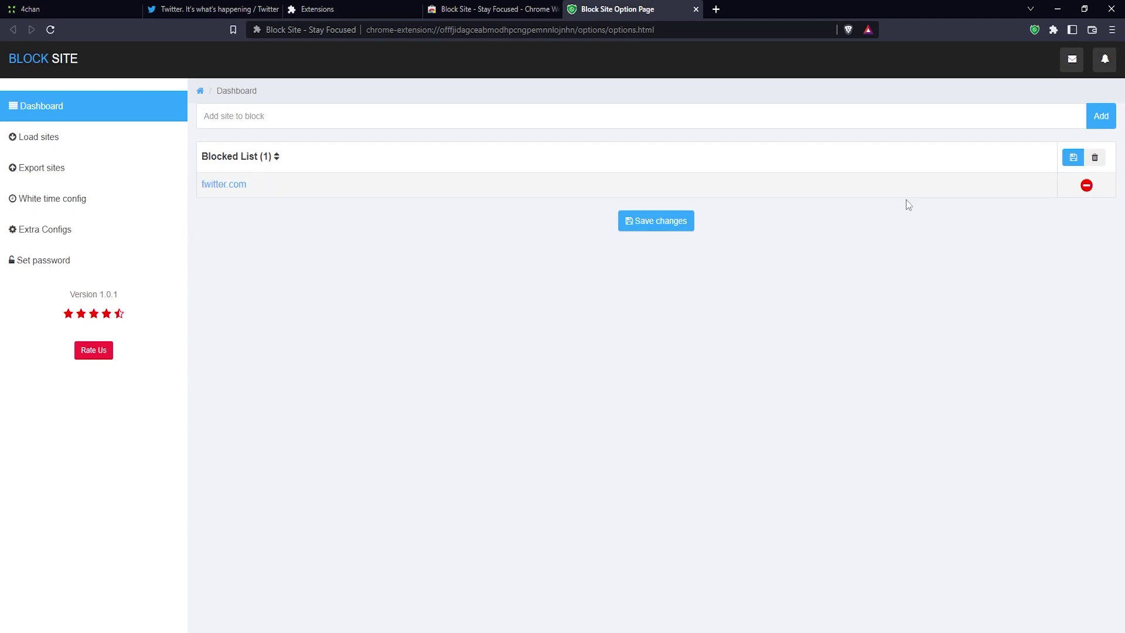
click(677, 223)
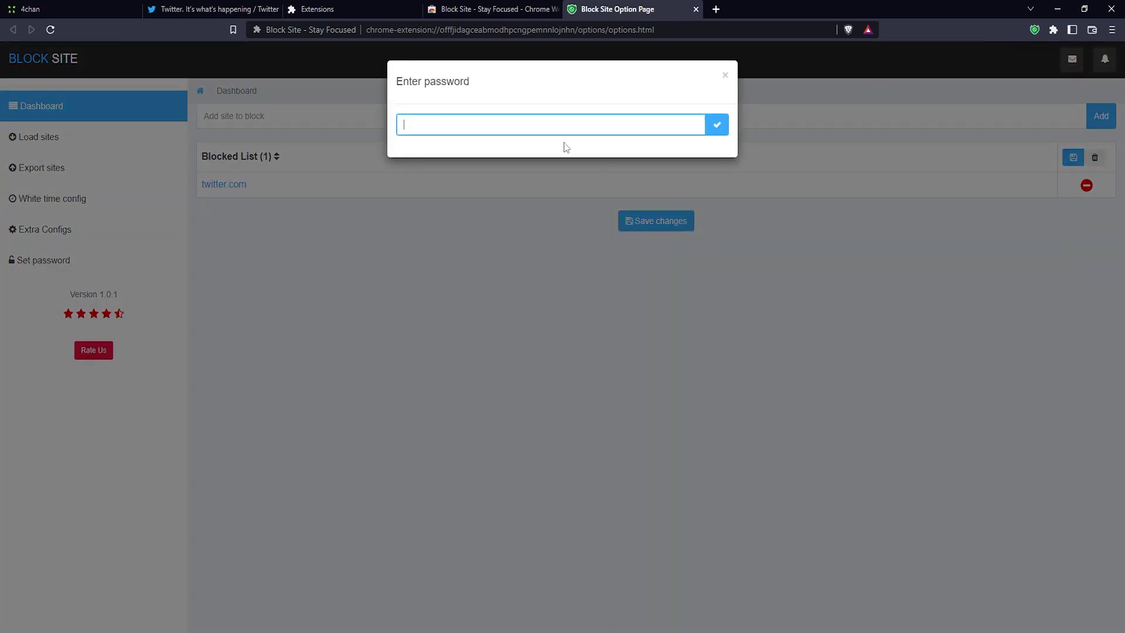
text(*********)
click(715, 124)
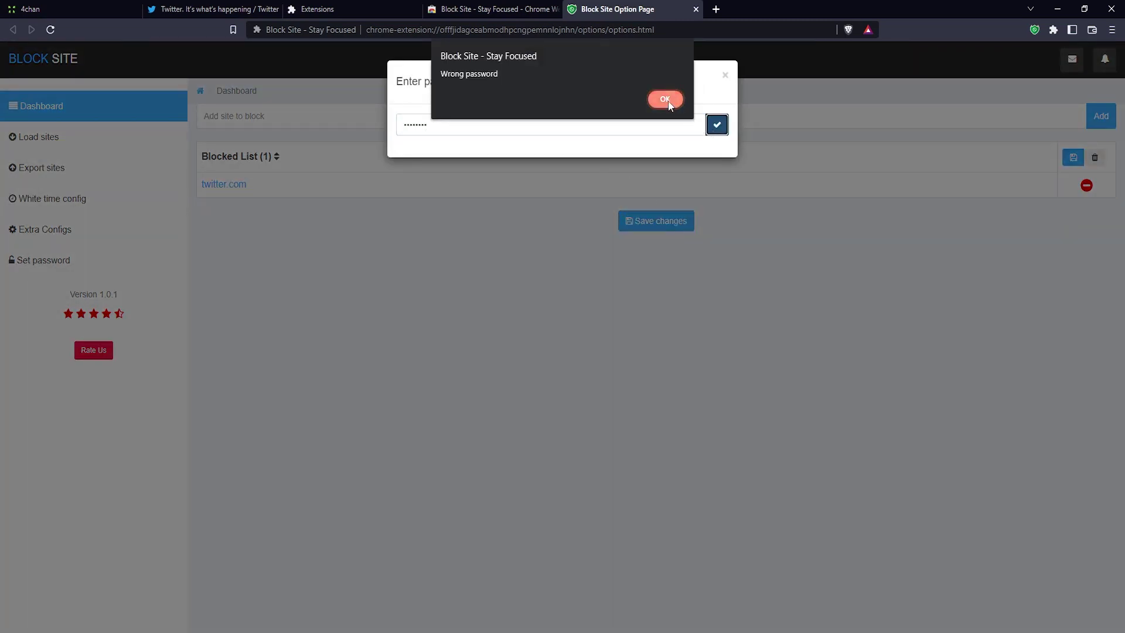
click(668, 100)
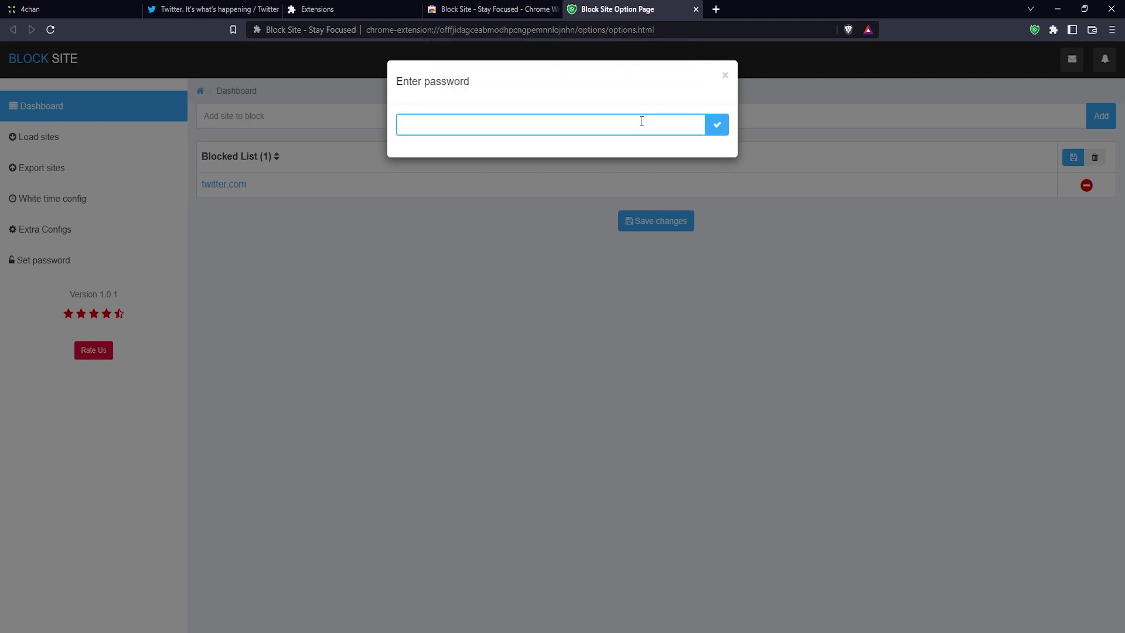
text(****)
click(718, 128)
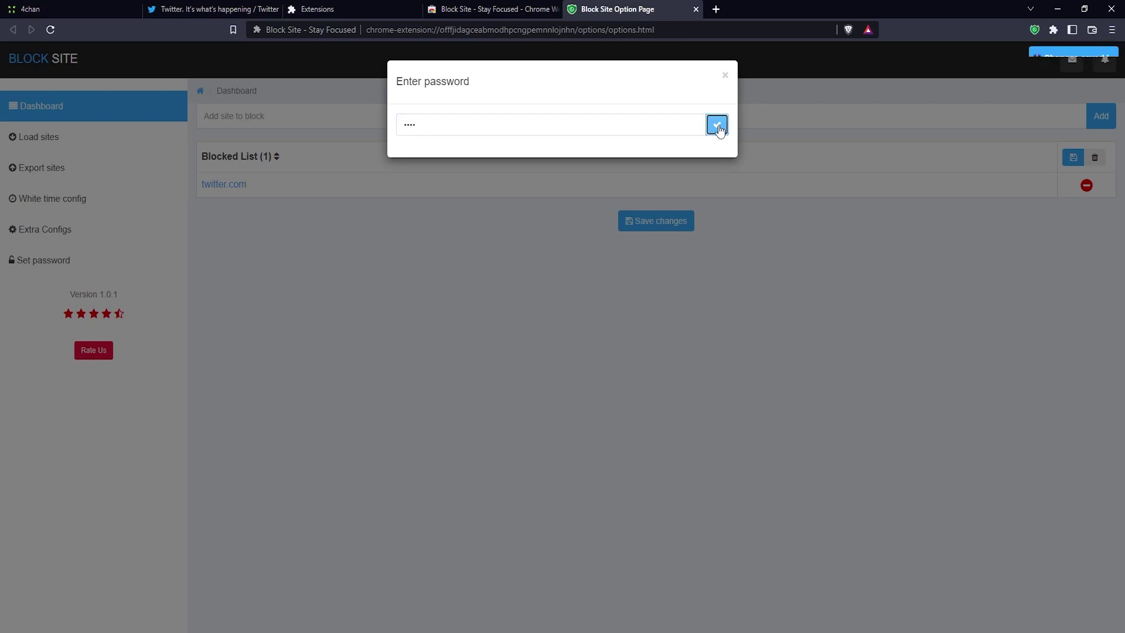
click(725, 80)
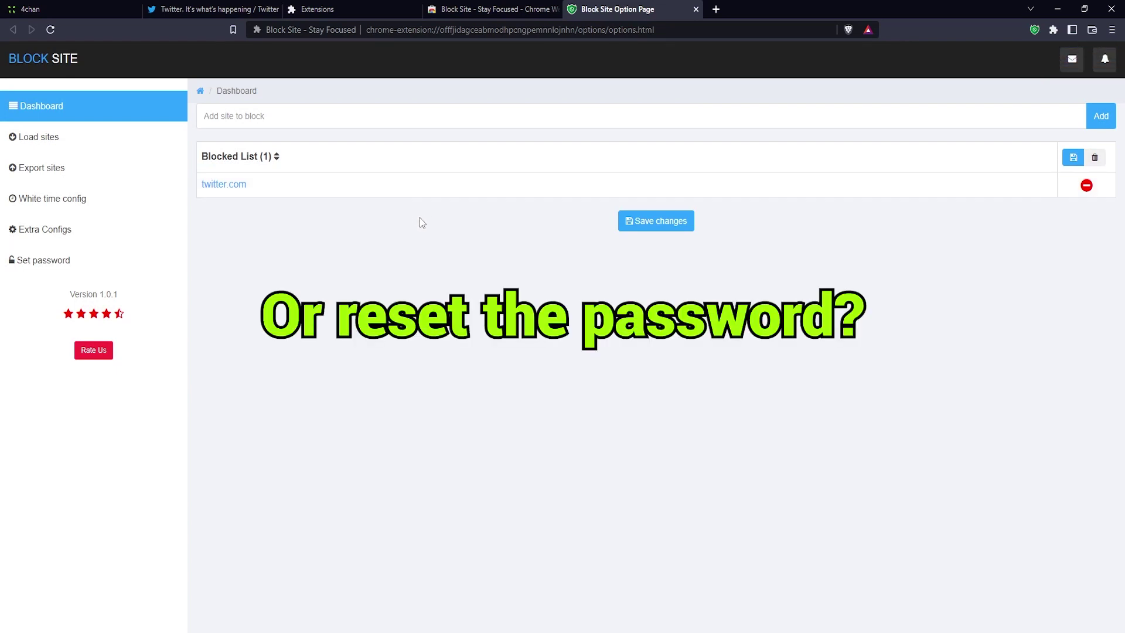
Remove Block Site's password protection by confirming with the current password, then close the password settings.
click(89, 265)
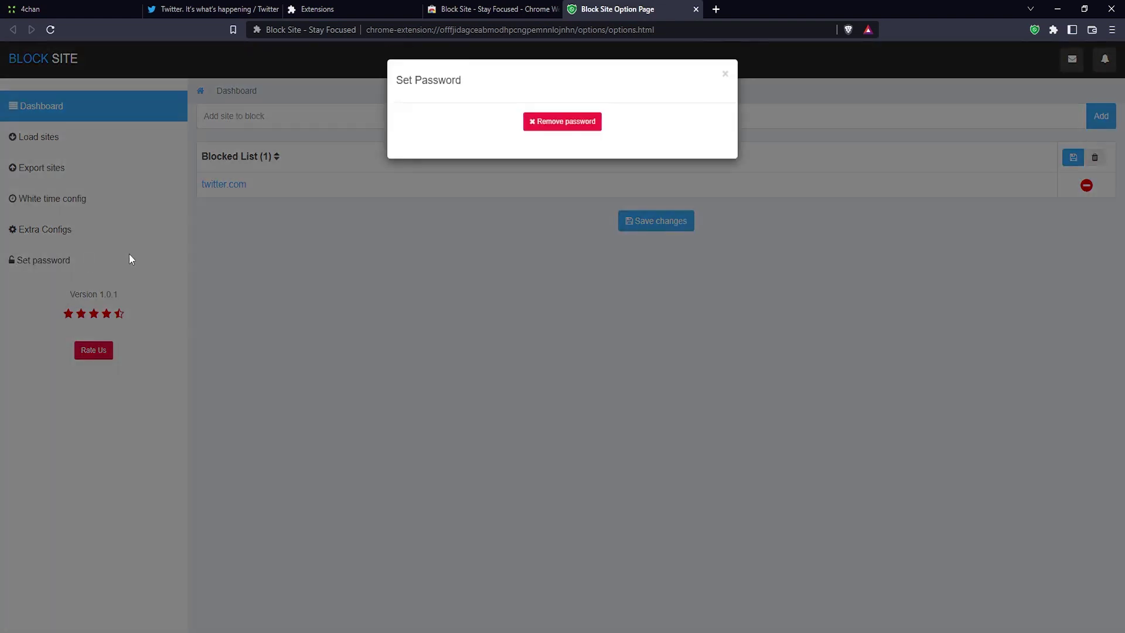
click(560, 124)
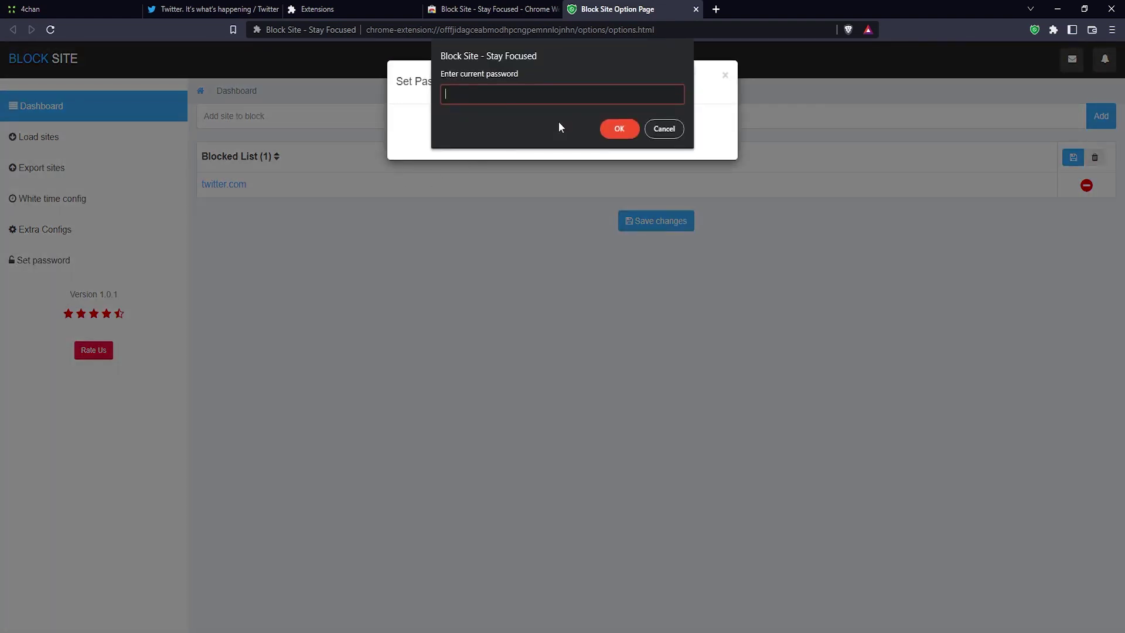
text(test)
click(622, 134)
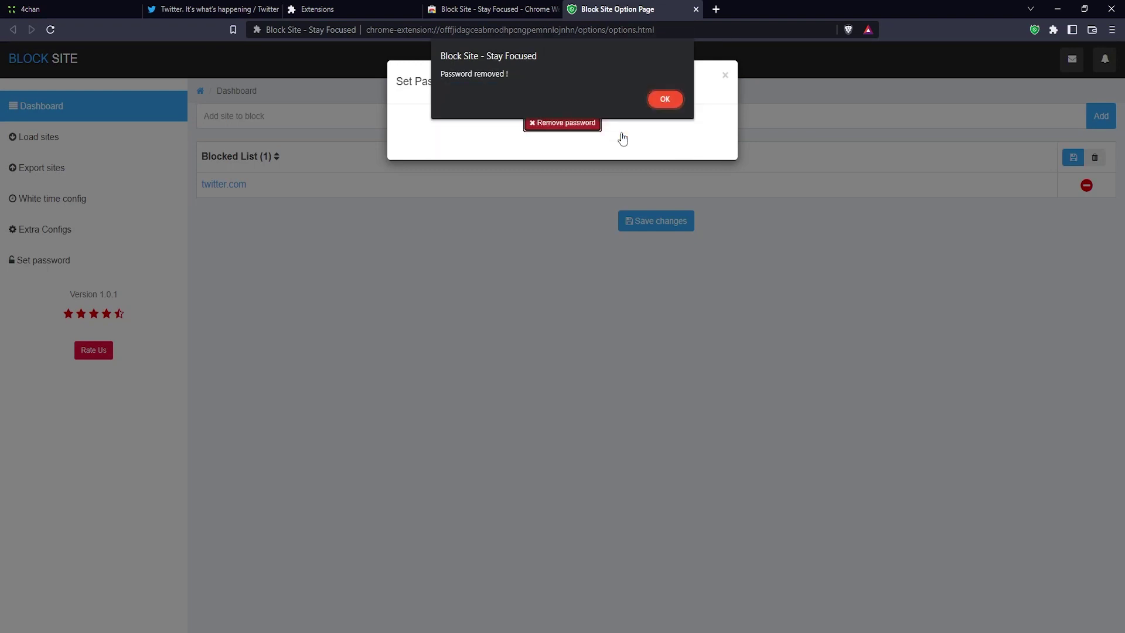
click(664, 100)
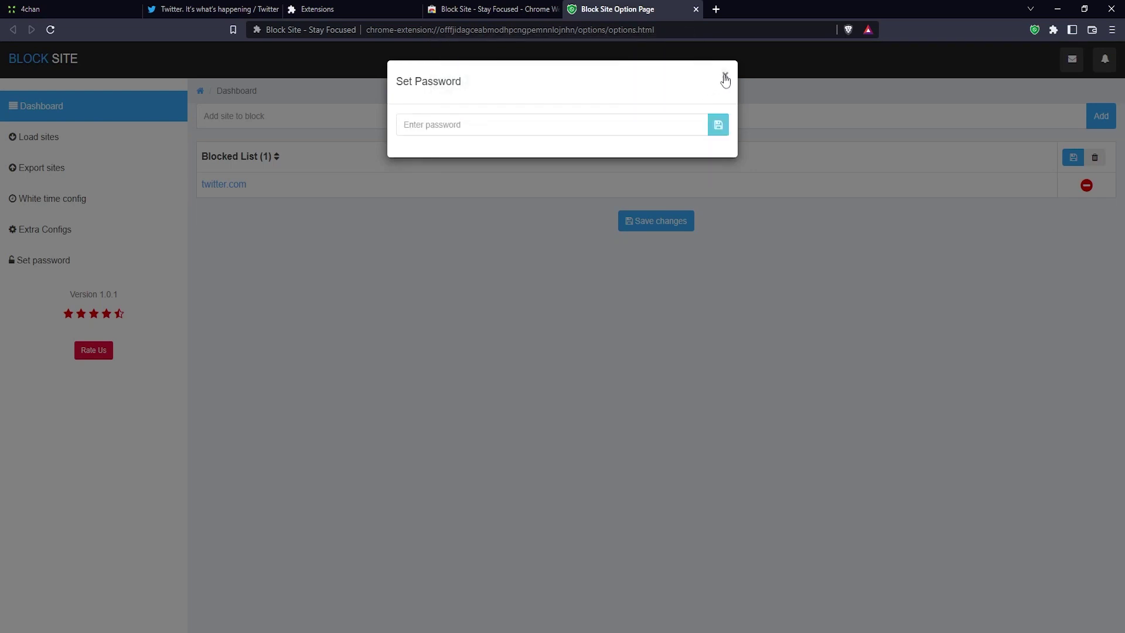
click(725, 77)
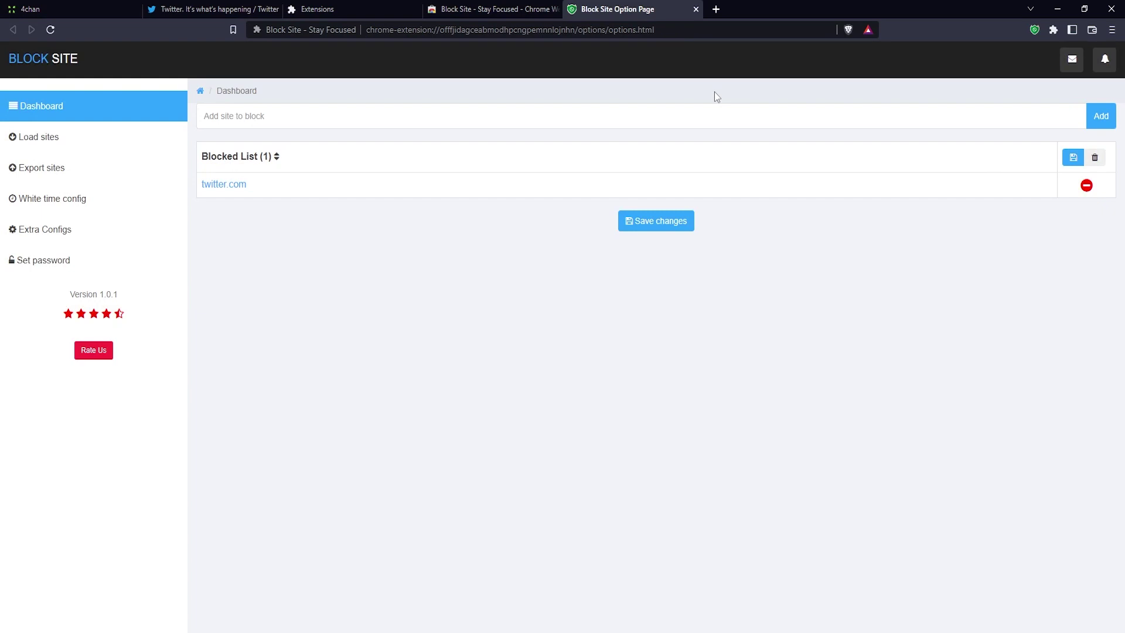